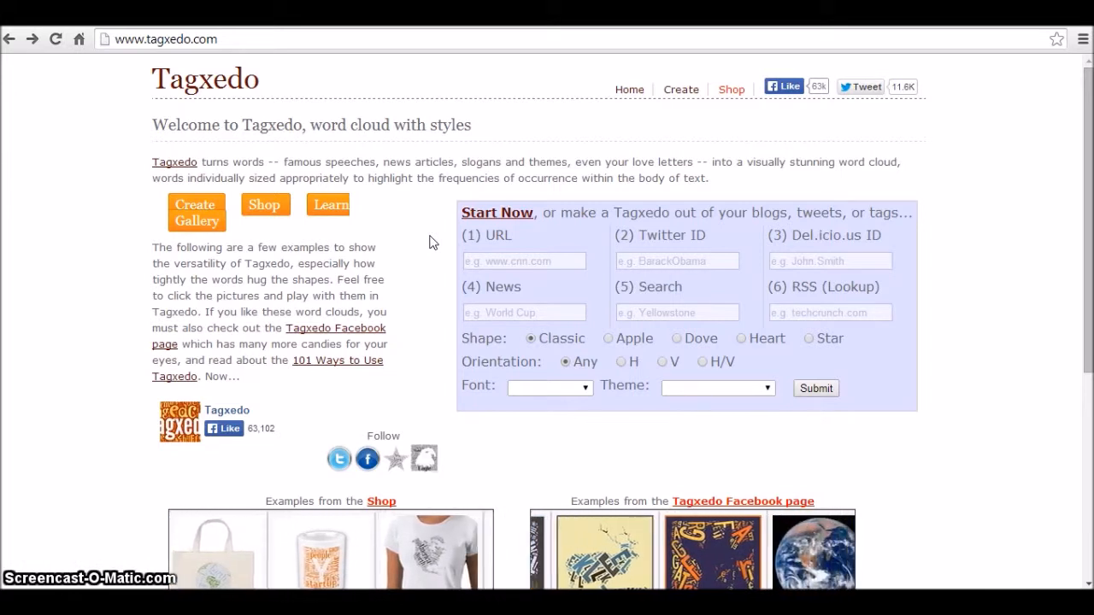
Open the word cloud creator and paste the copied Physical~Science word list as the text to load
click(202, 206)
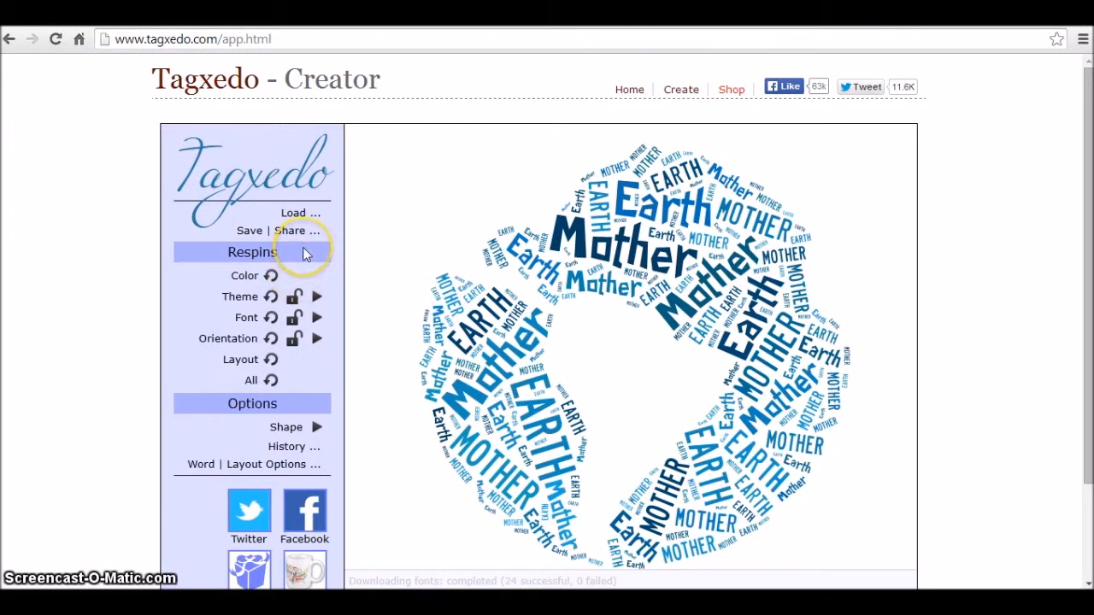
click(305, 212)
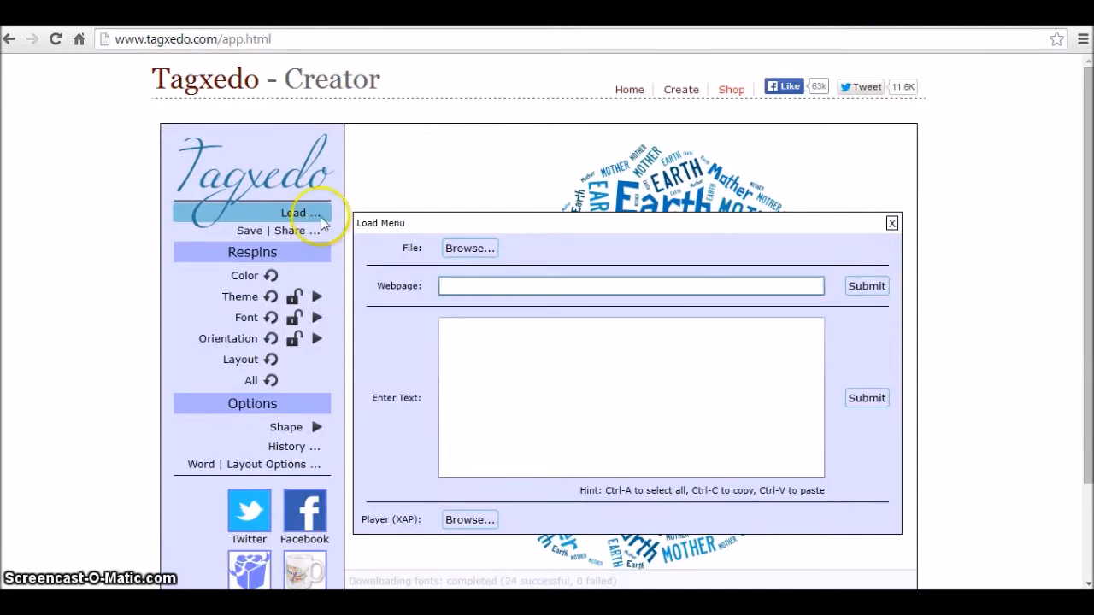
click(542, 347)
key(ctrl+v)
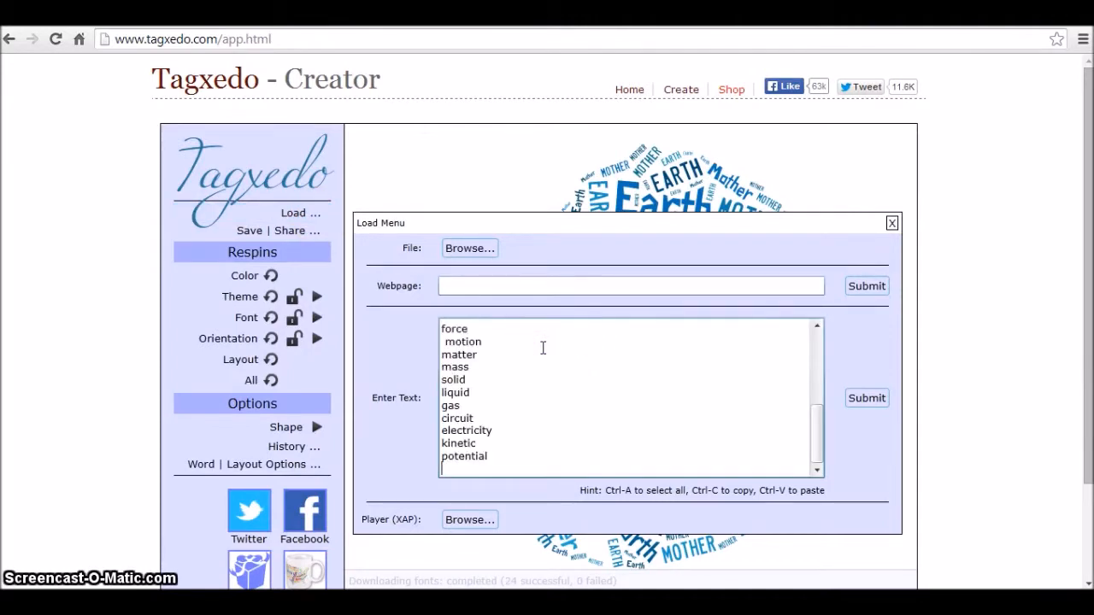
Look through the pasted word list, submit it to generate the word cloud, and close the load dialog
click(564, 379)
scroll(564, 380, up, 3)
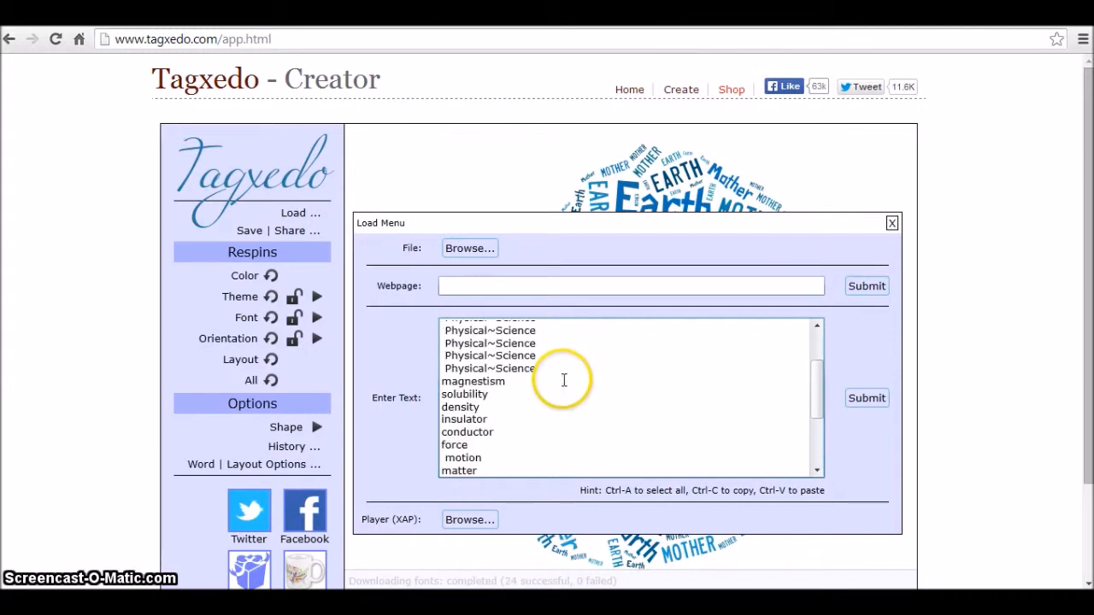
scroll(564, 379, up, 1)
mouse_move(814, 395)
mouse_down()
mouse_move(818, 371)
mouse_move(821, 458)
mouse_move(818, 398)
mouse_up()
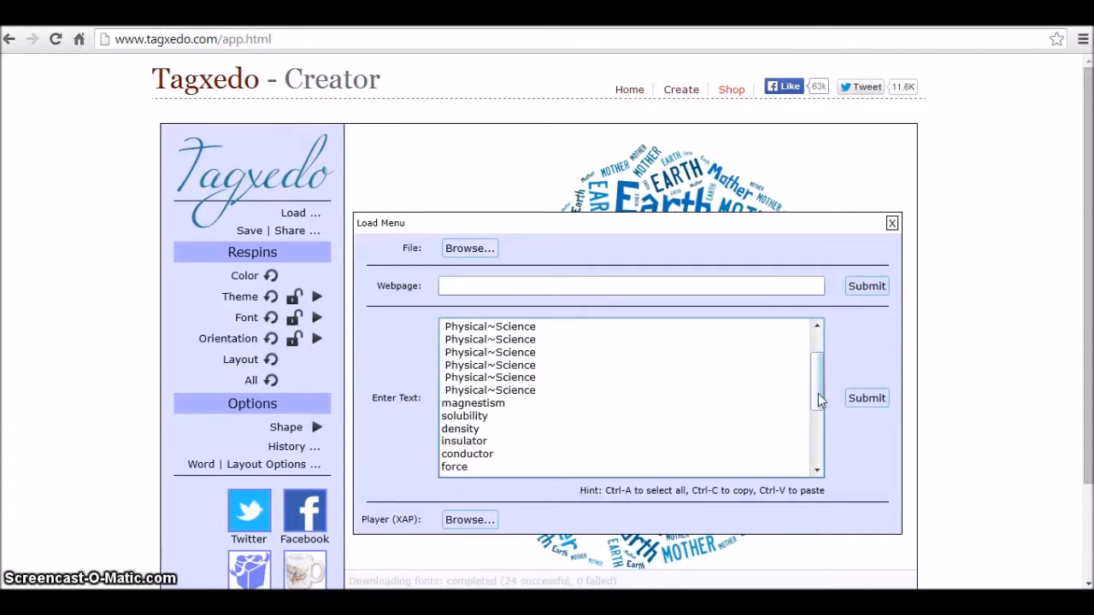
click(867, 399)
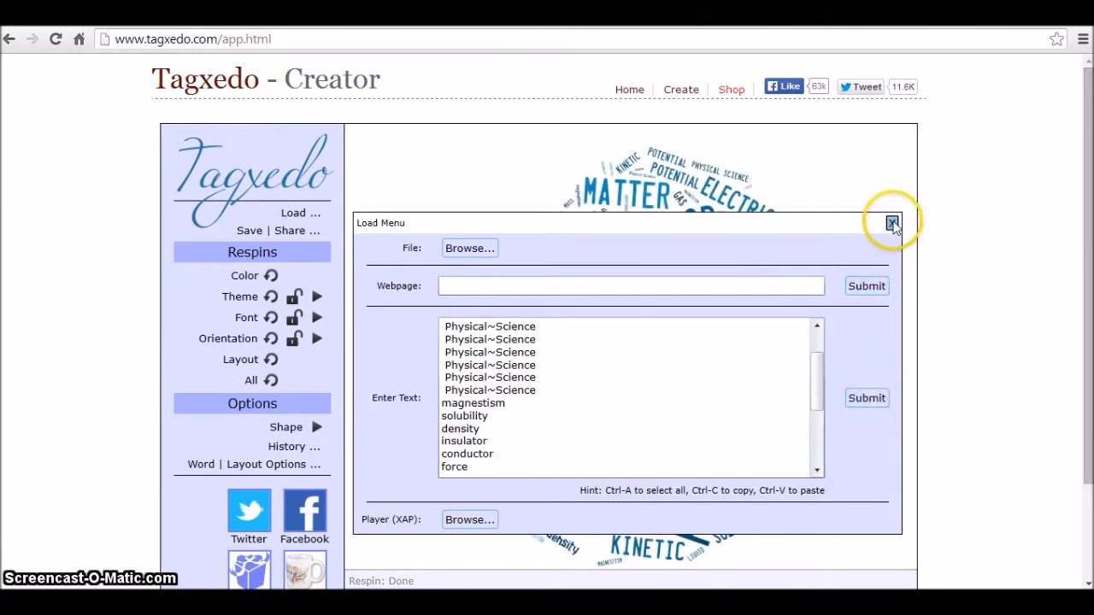
click(891, 223)
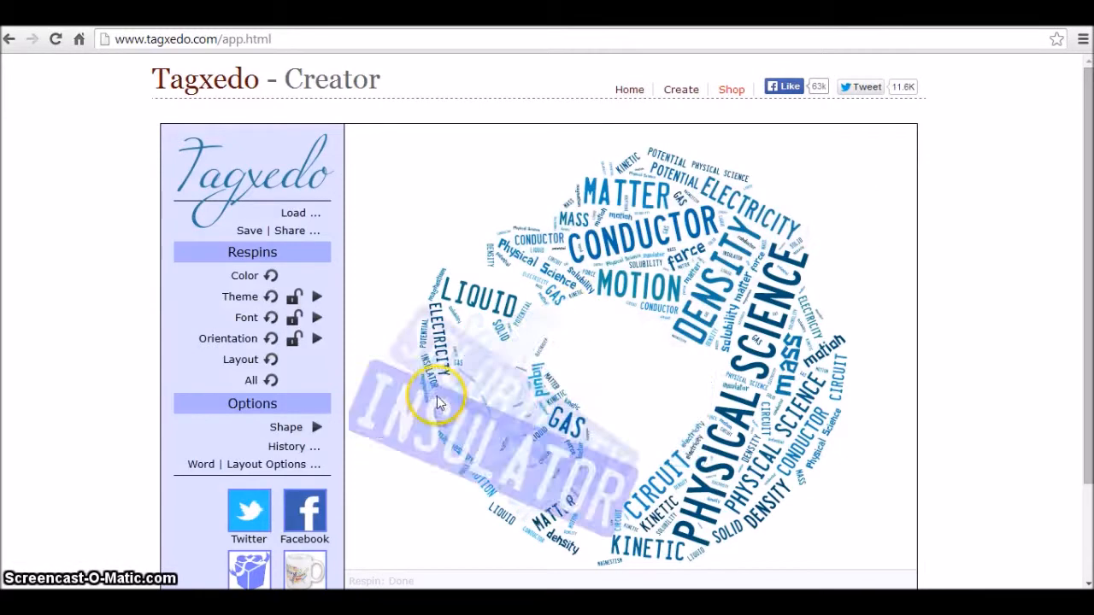
Change the word cloud's shape to the rectangular speech bubble and close the shape choices
click(318, 427)
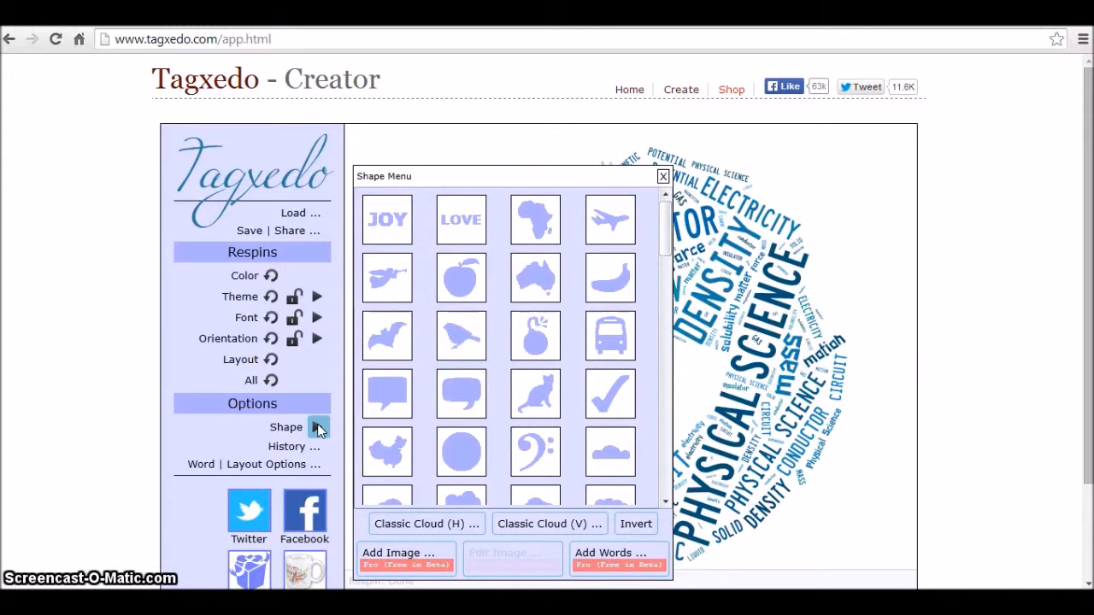
mouse_move(665, 247)
mouse_down()
mouse_move(663, 451)
mouse_move(668, 265)
mouse_up()
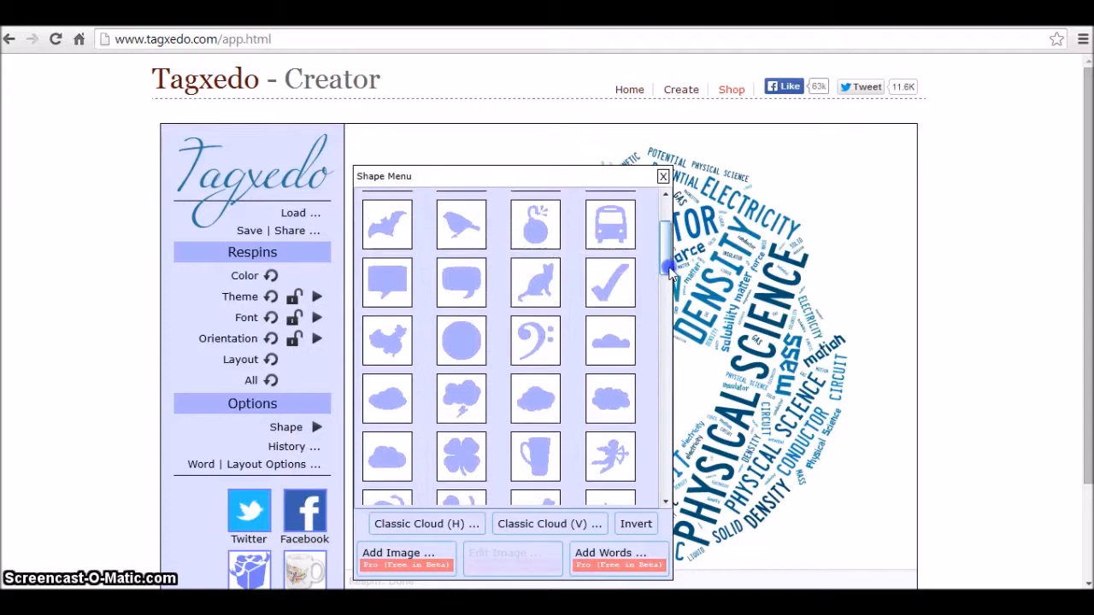
click(372, 282)
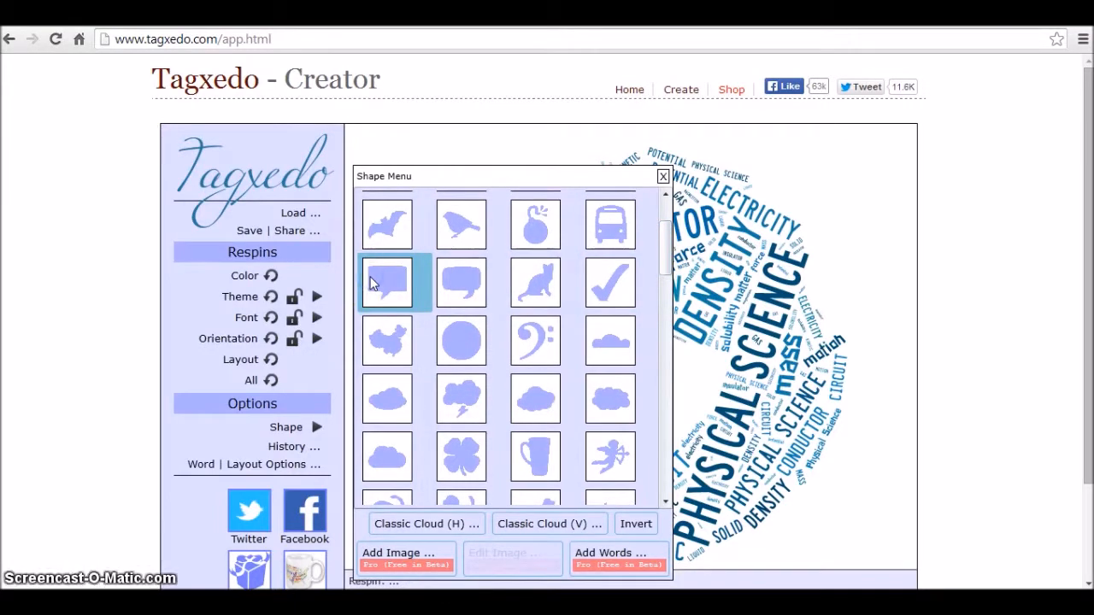
click(664, 177)
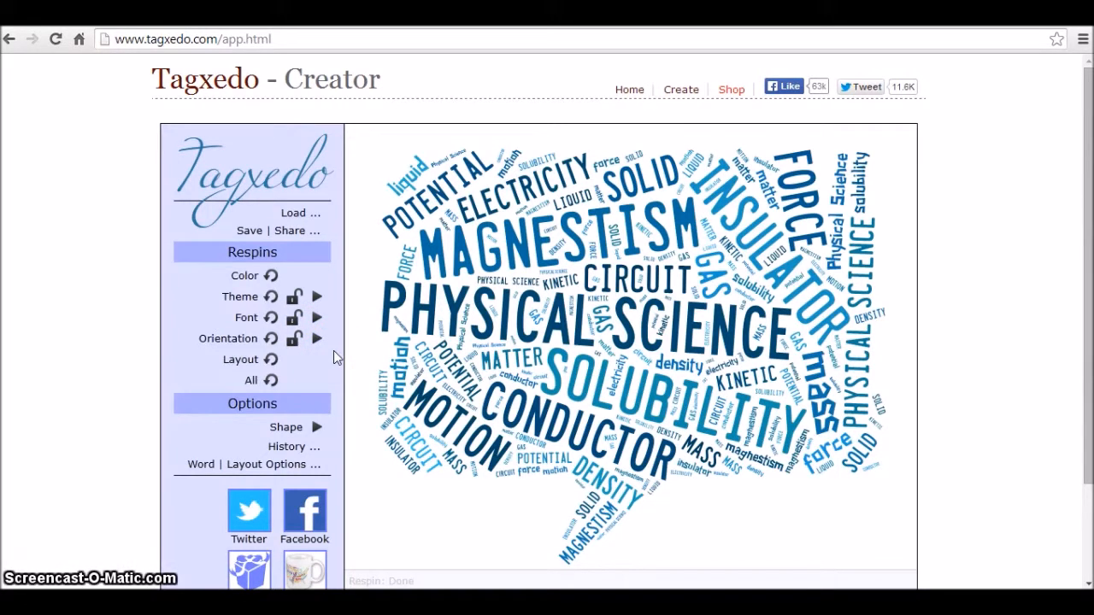
Respin the word cloud's theme and font once each
click(327, 316)
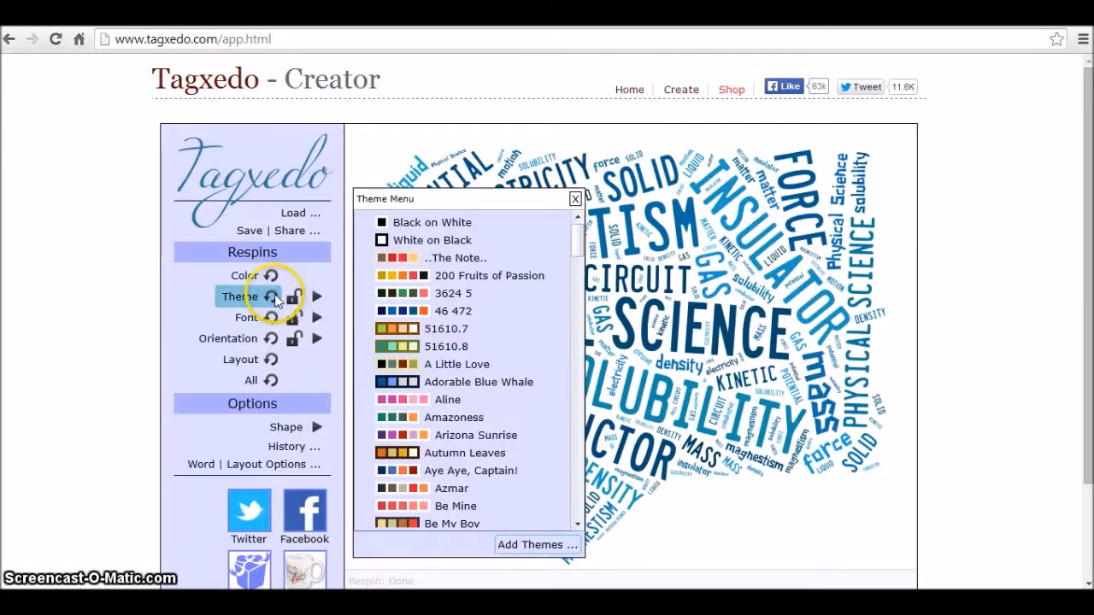
click(271, 297)
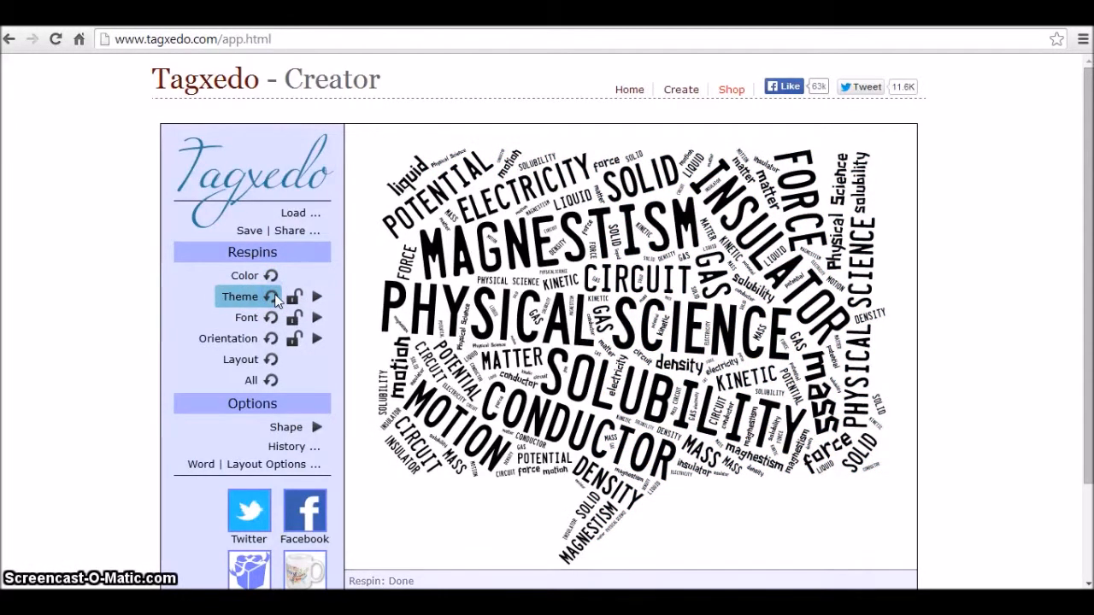
click(271, 320)
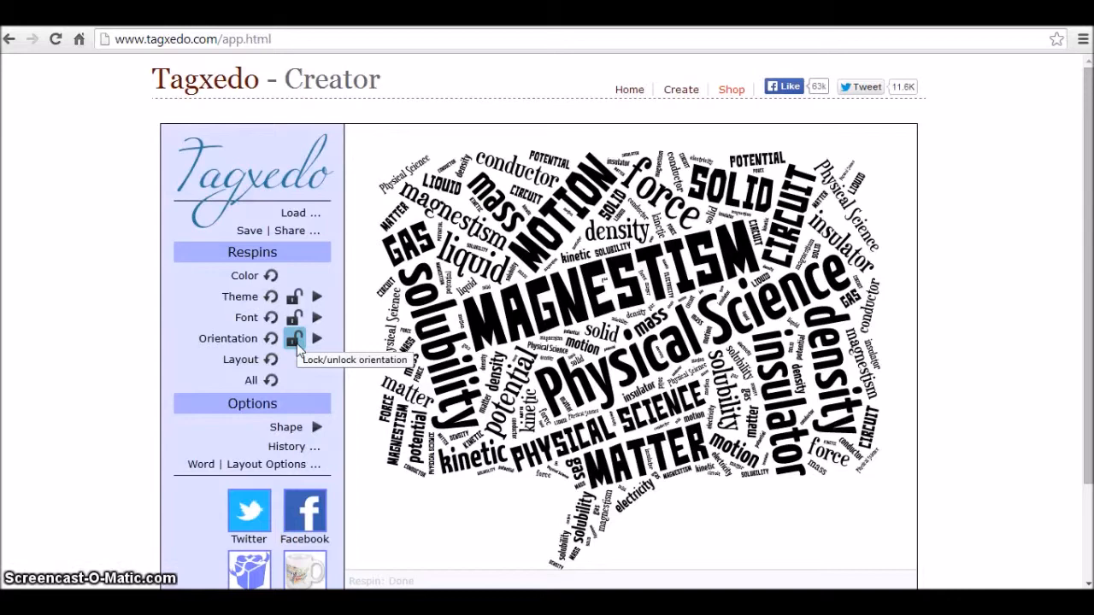
Lock the orientation, respin the font, and unlock the orientation again
click(295, 340)
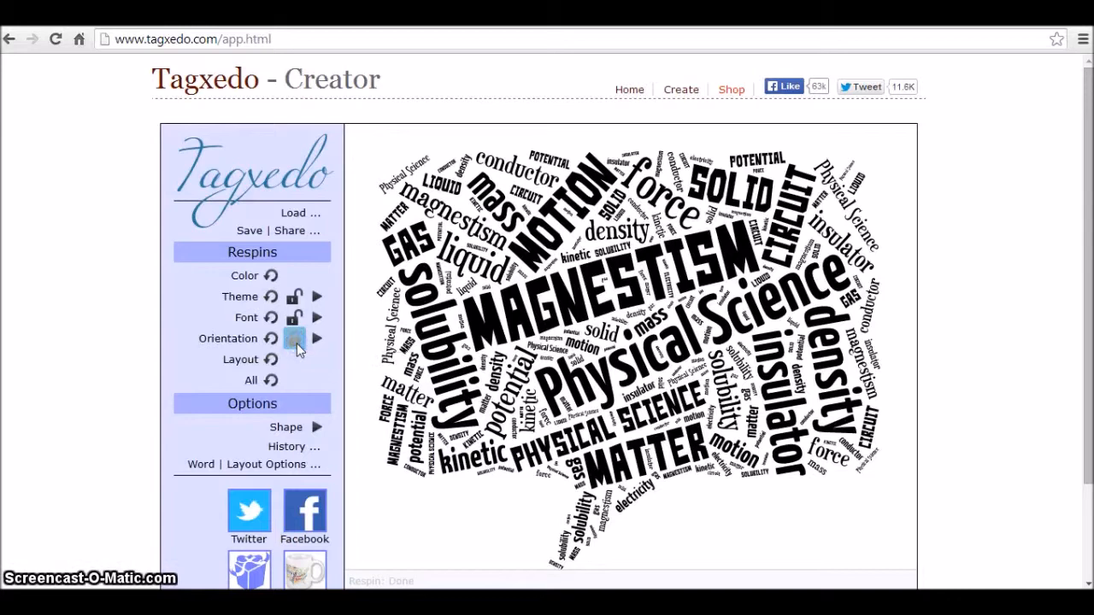
click(271, 319)
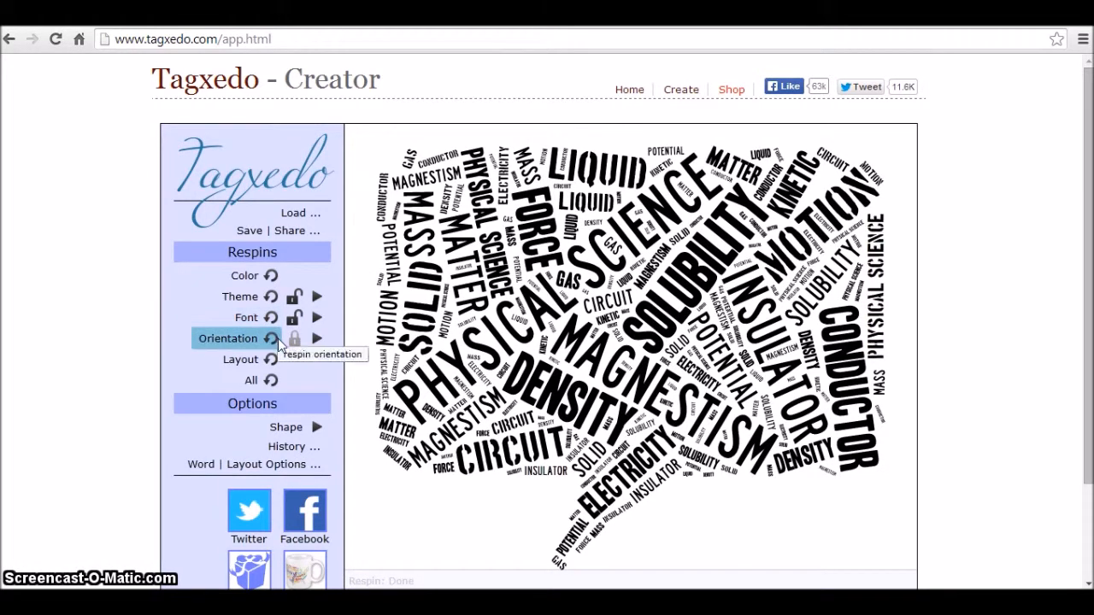
click(286, 339)
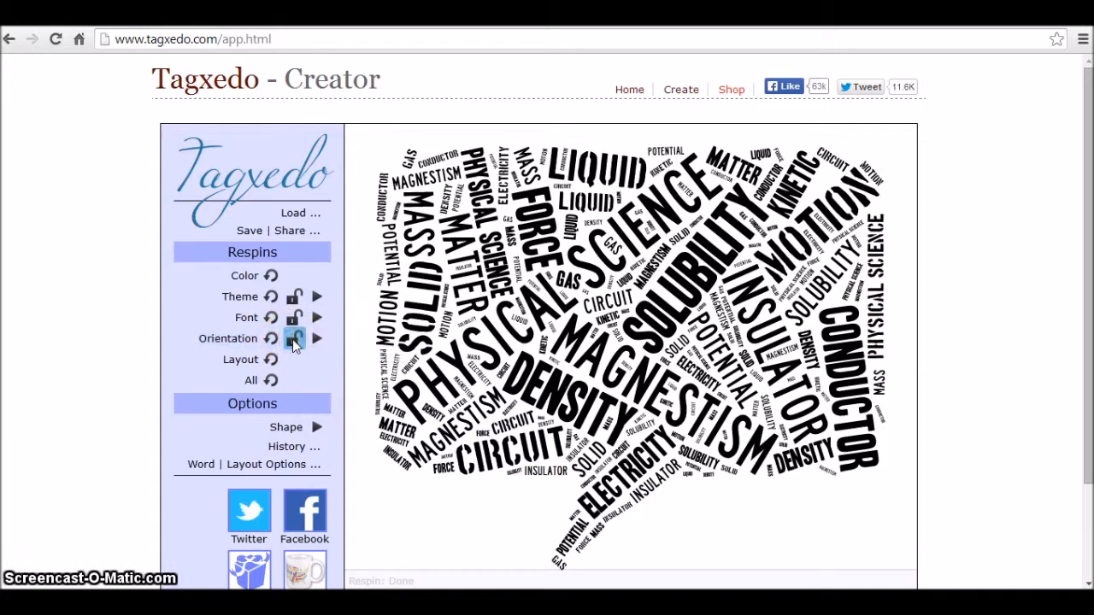
Respin all cloud settings three times and restore the pink version with vertical words from the history
click(272, 382)
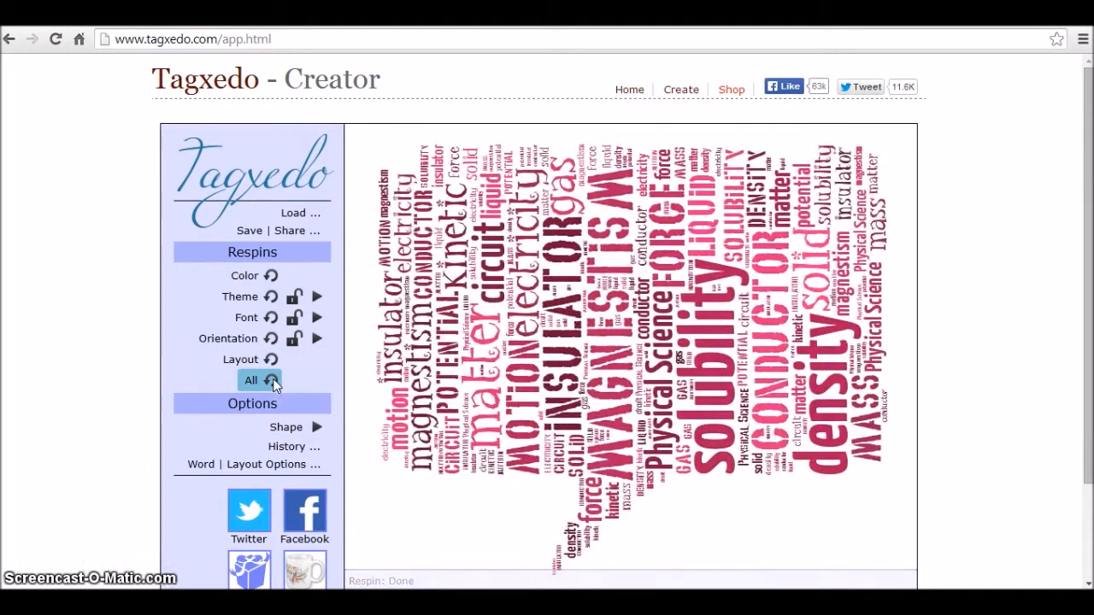
click(272, 382)
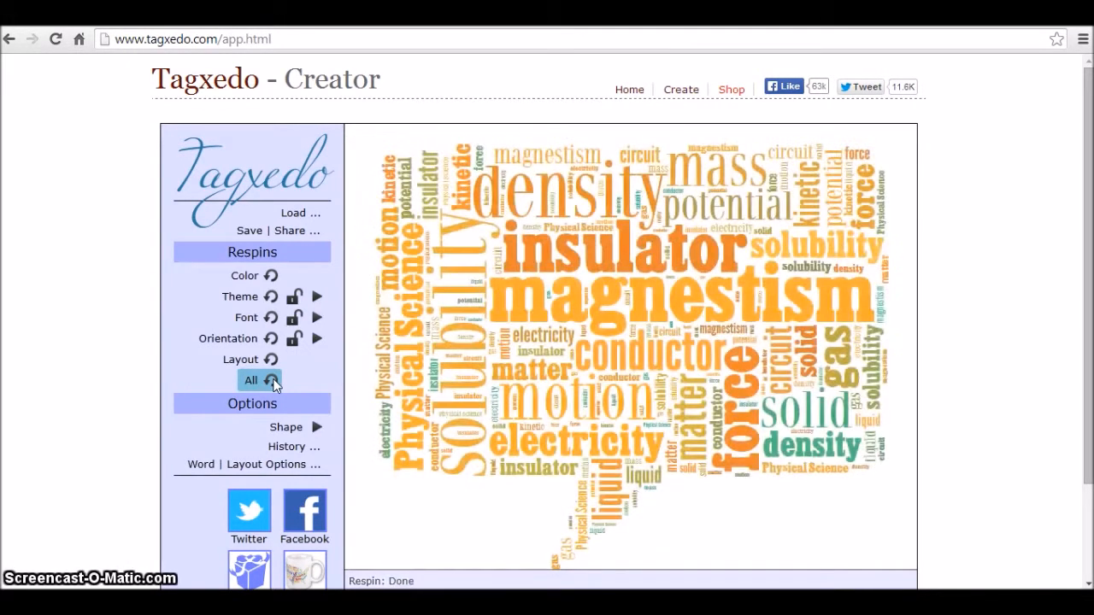
click(272, 382)
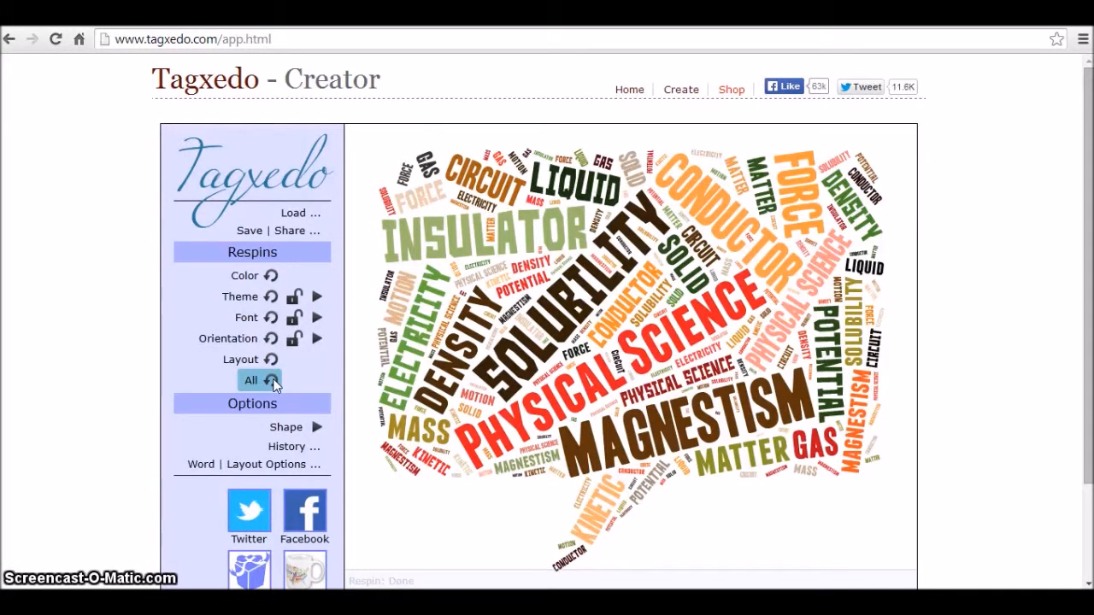
click(288, 447)
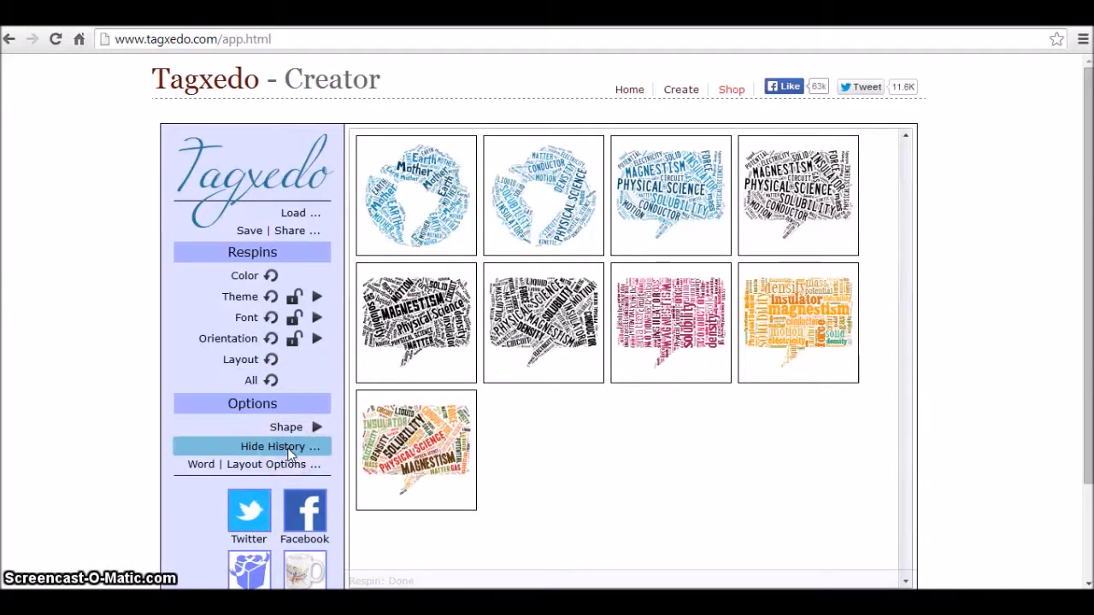
click(654, 358)
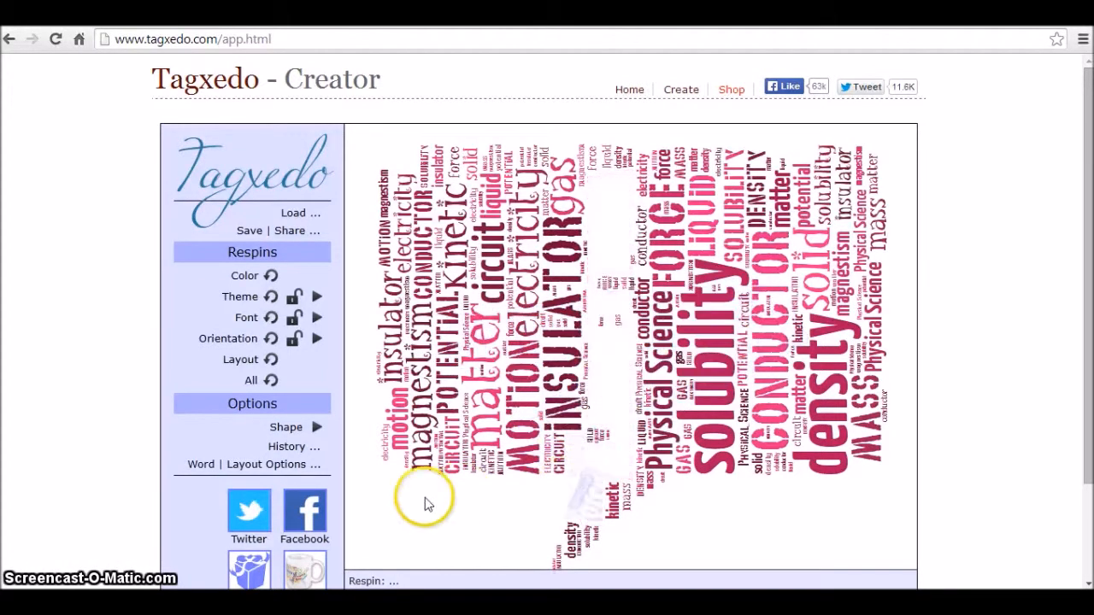
Set the word "force" to be skipped in the word customization list and accept the change
click(306, 466)
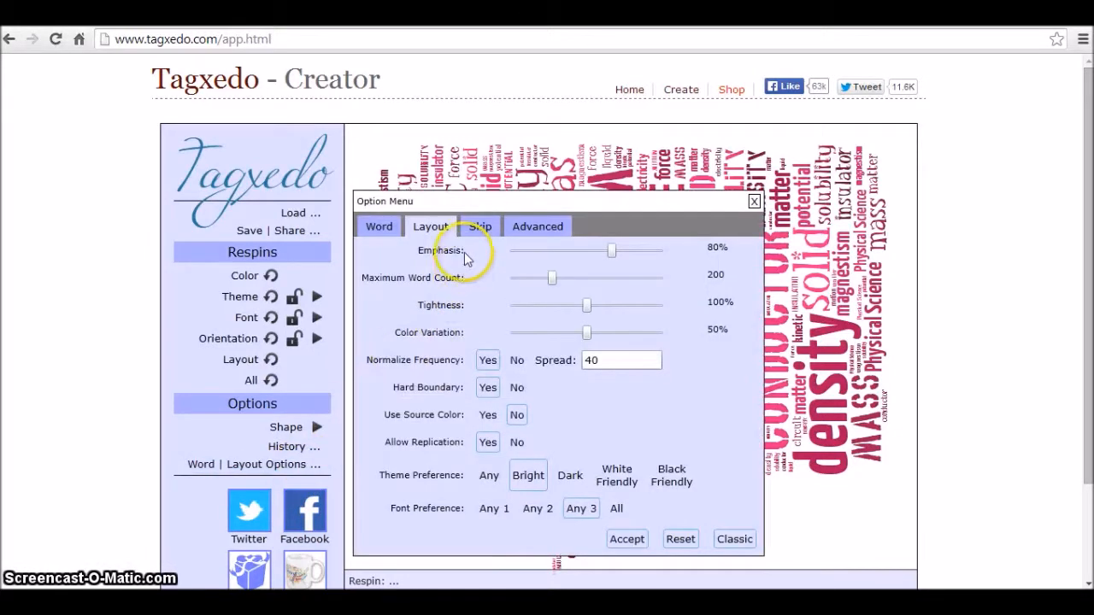
click(481, 227)
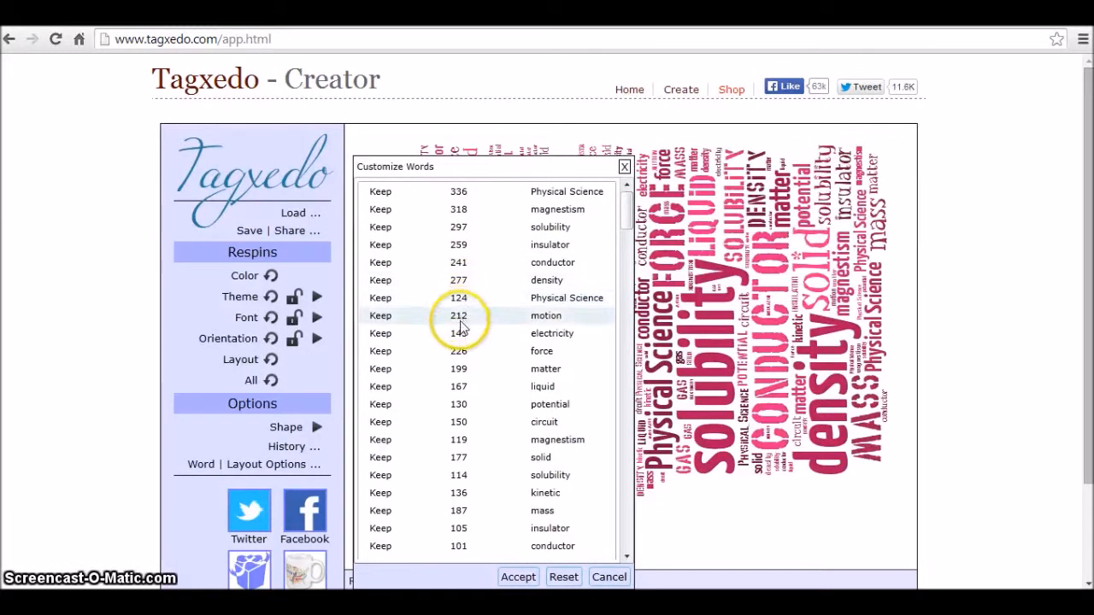
click(461, 352)
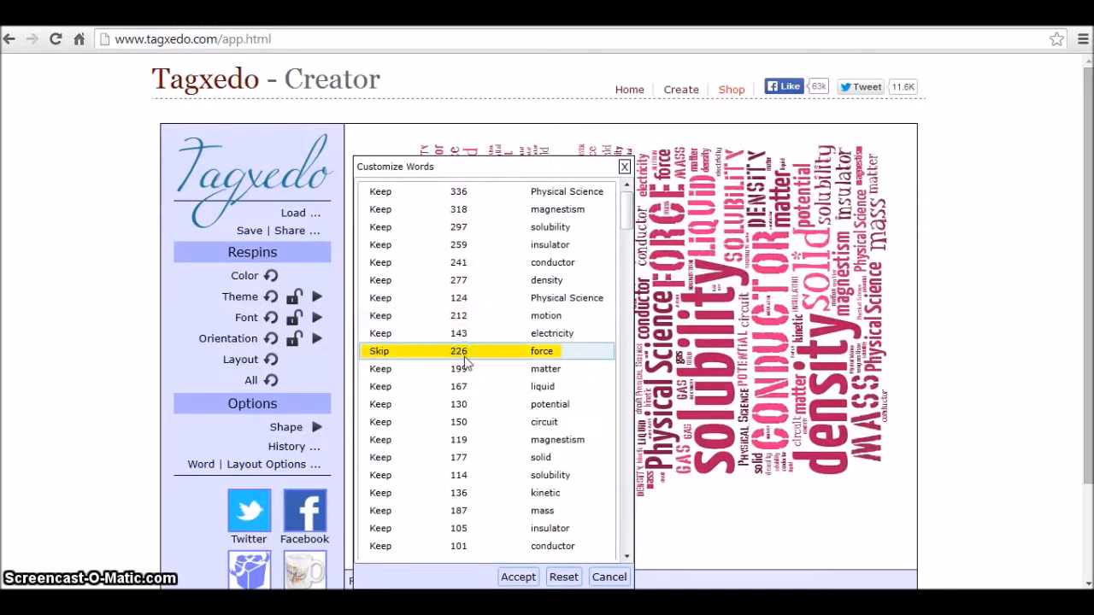
click(519, 577)
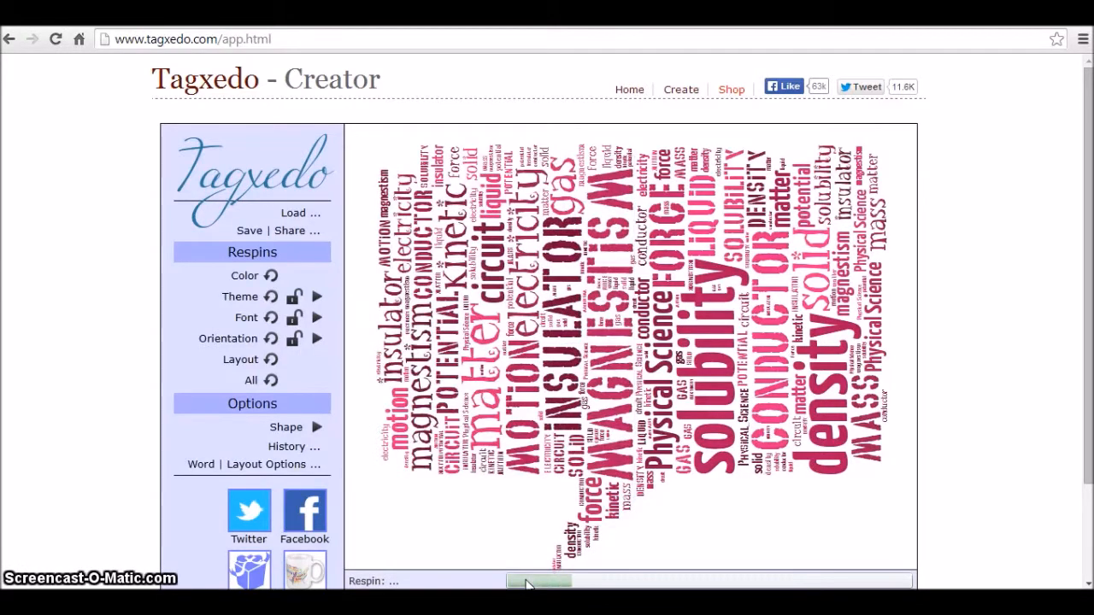
click(525, 578)
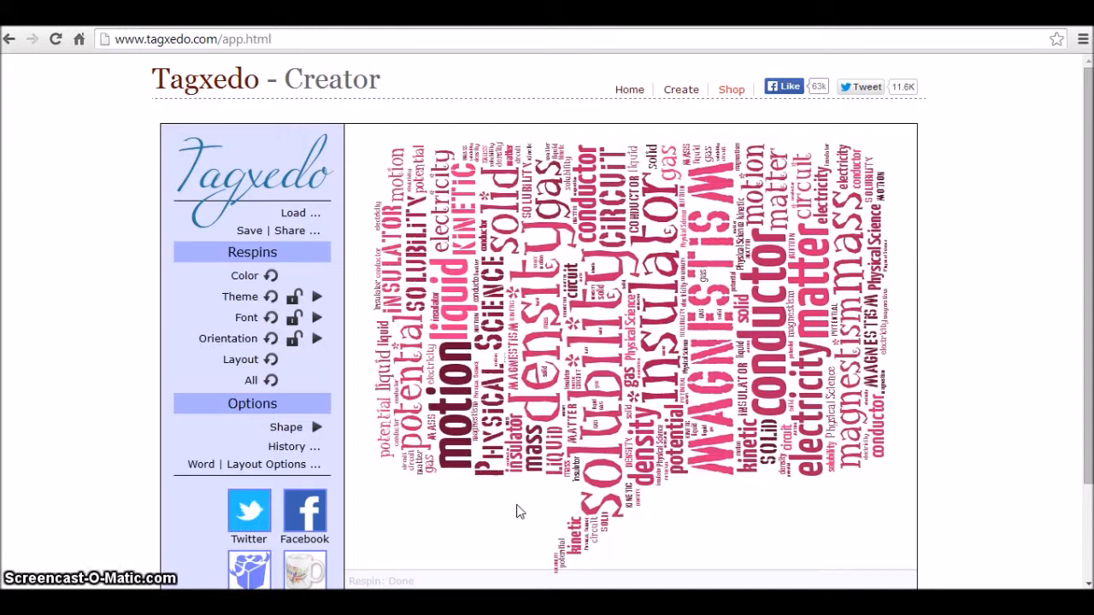
Save the word cloud as a 16MP JPG named "Tagexo cloud 1" in the Pictures folder and dismiss the sharing offer
click(298, 233)
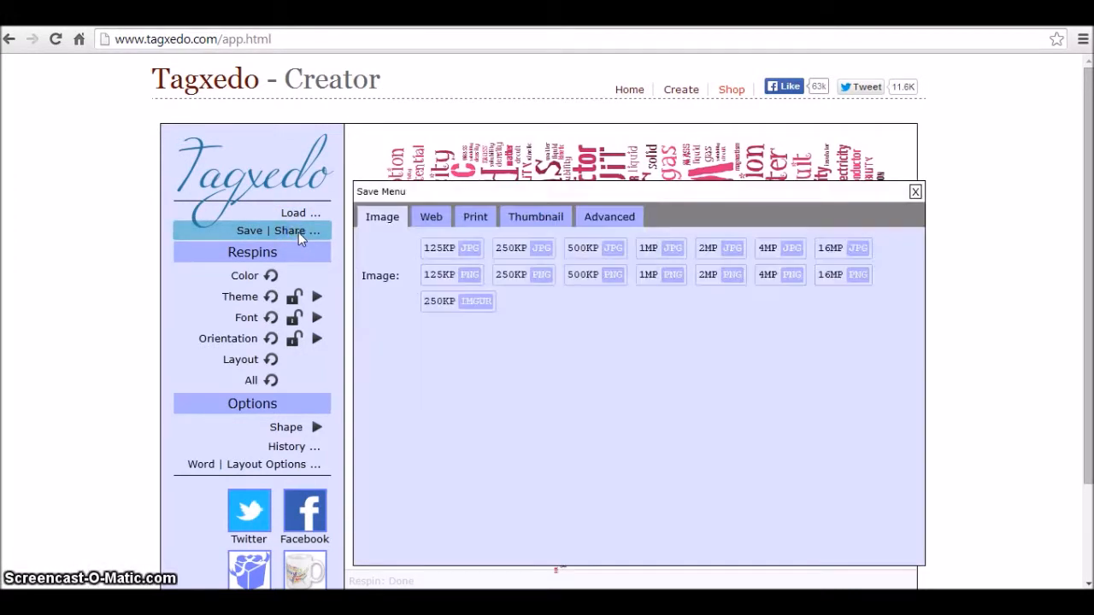
click(395, 242)
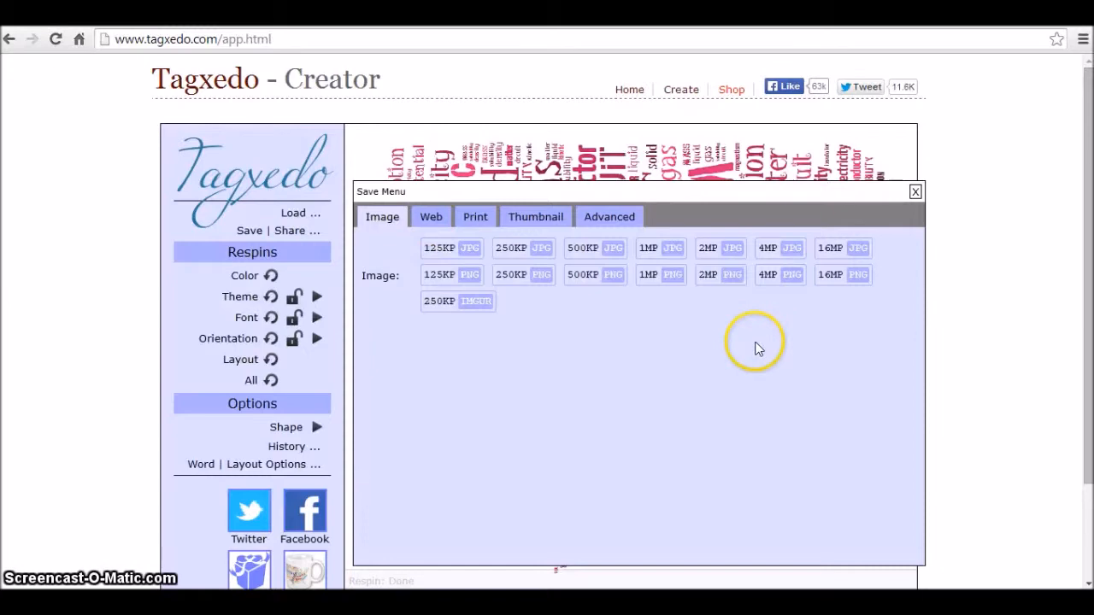
click(857, 252)
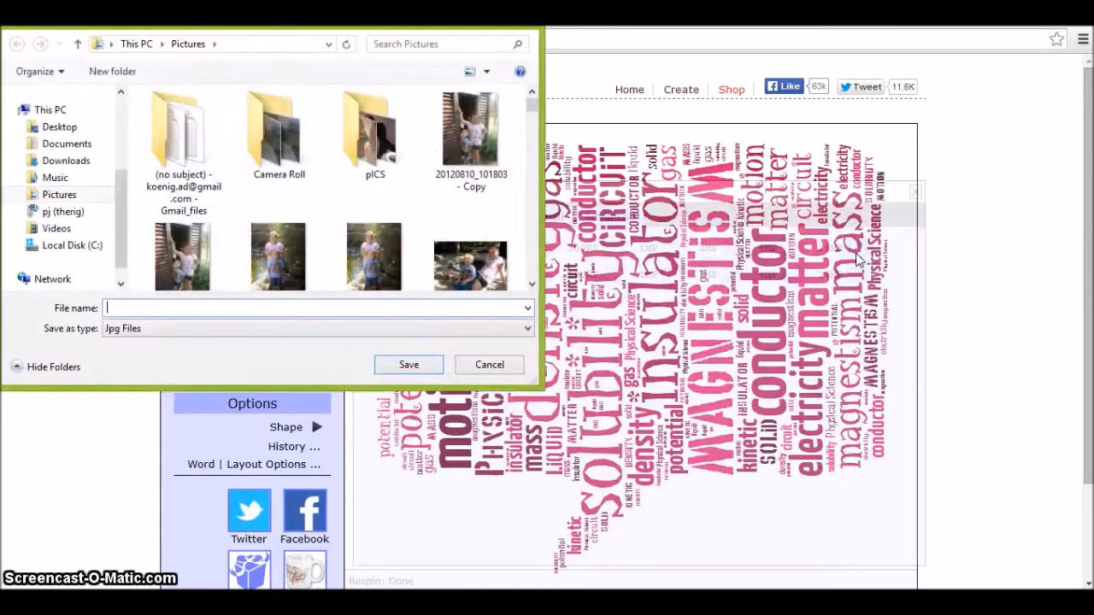
click(85, 195)
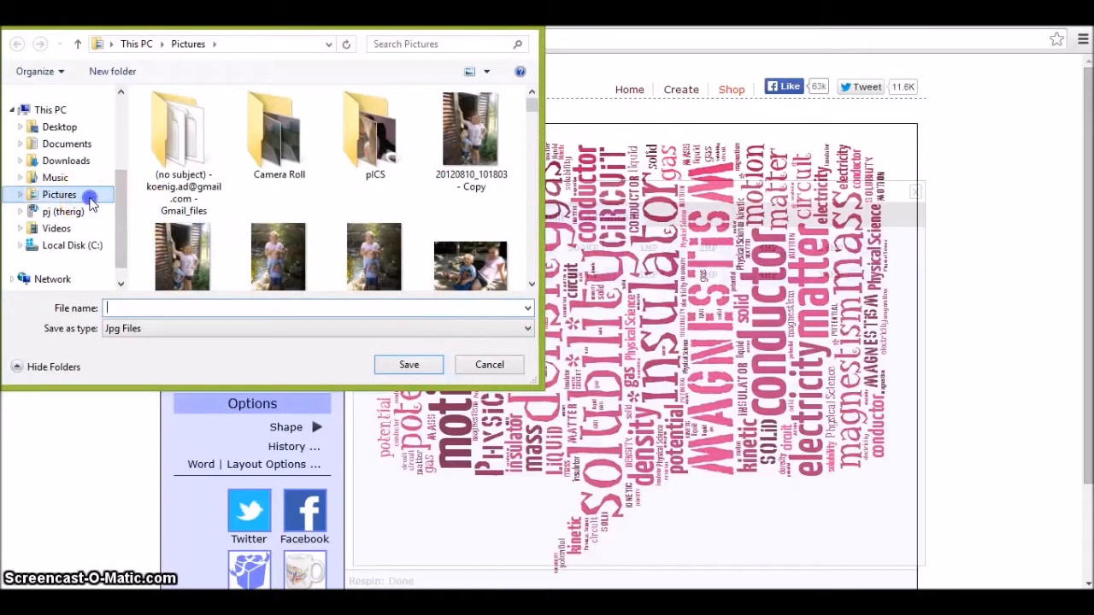
click(173, 309)
text(Tax)
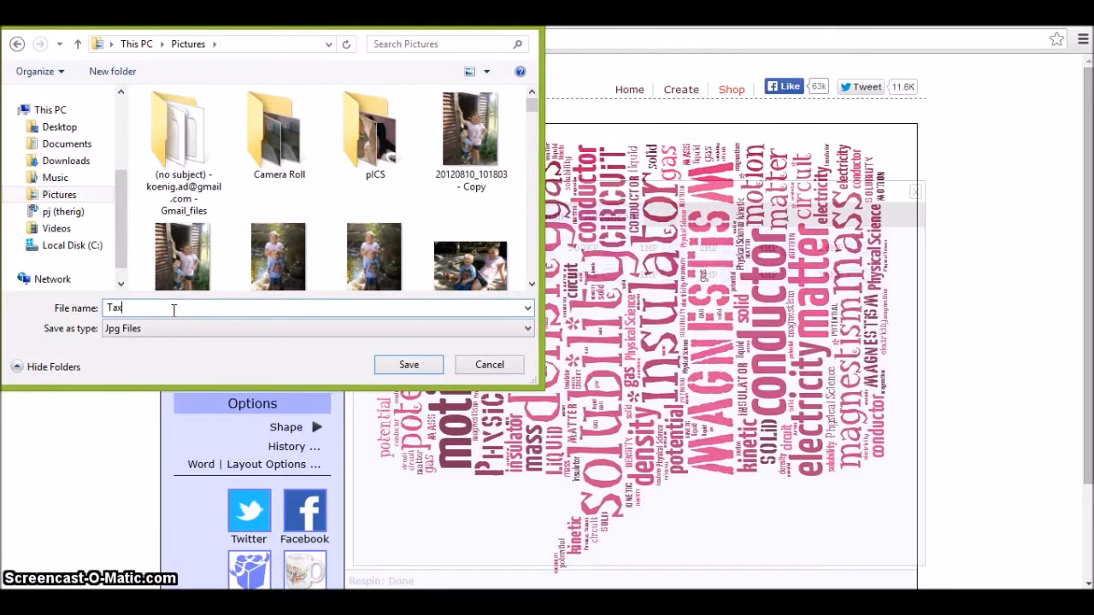
key(BackSpace)
text(gexo cloud 1)
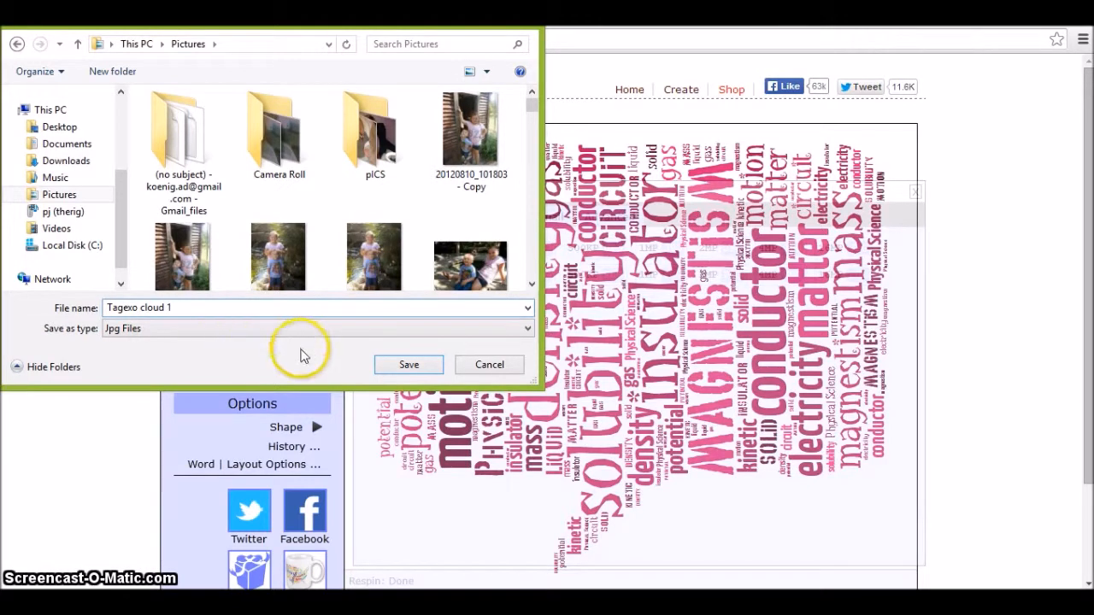
click(398, 365)
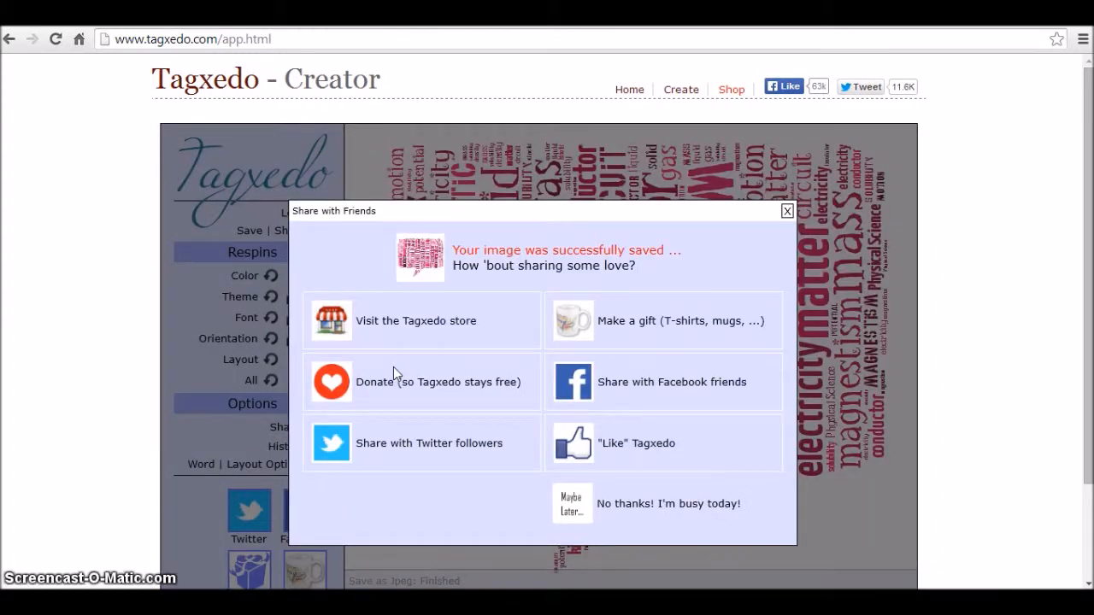
click(787, 211)
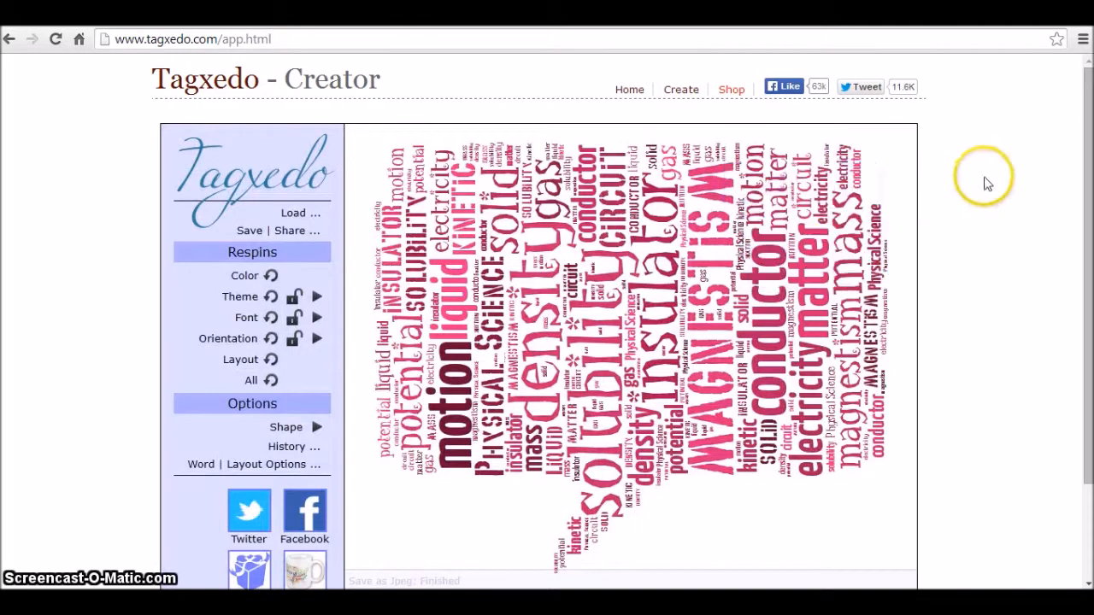